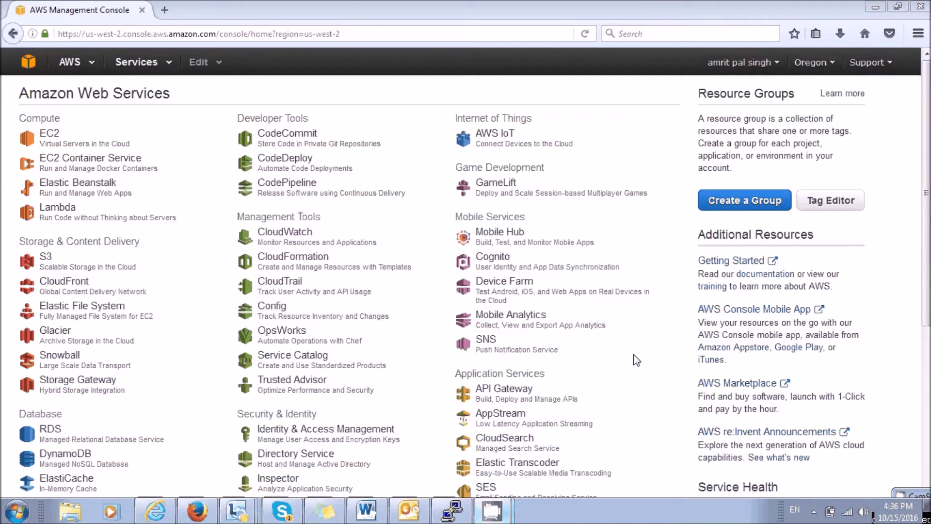
pyautogui.click(53, 138)
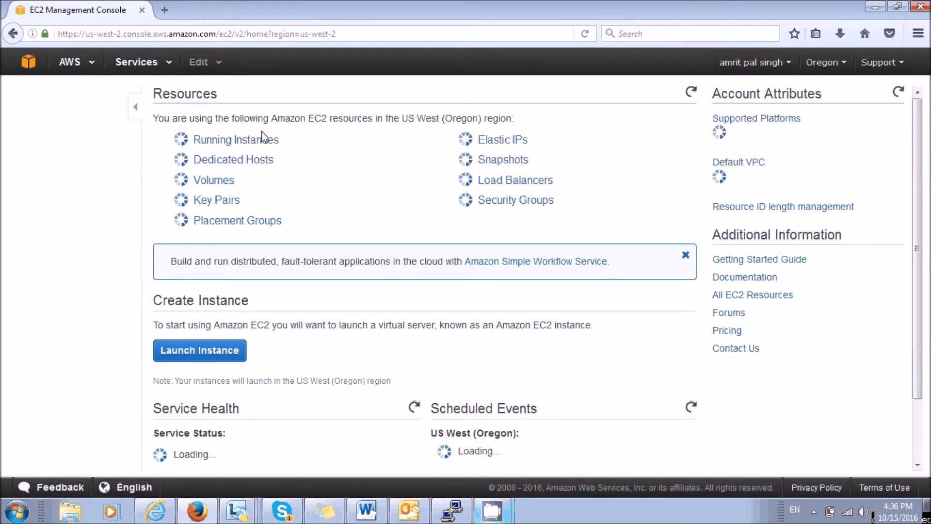
pyautogui.click(245, 140)
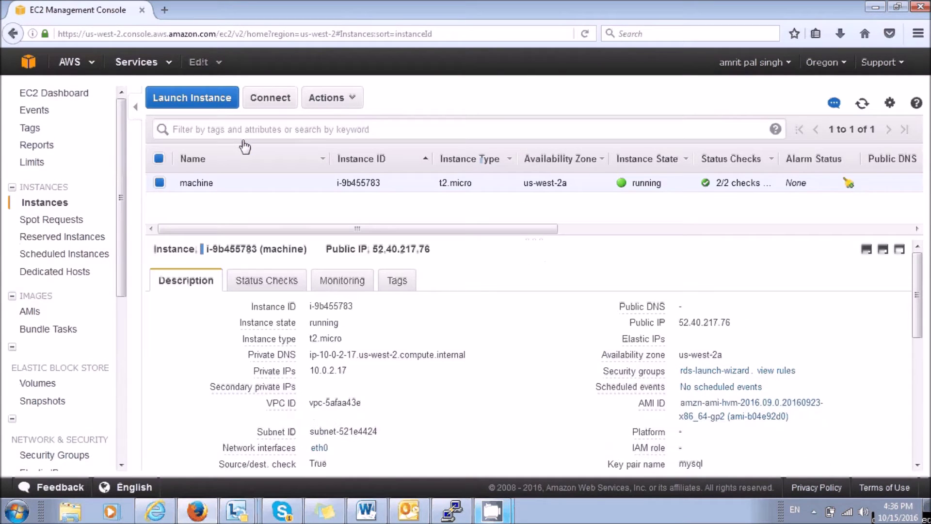
pyautogui.click(19, 64)
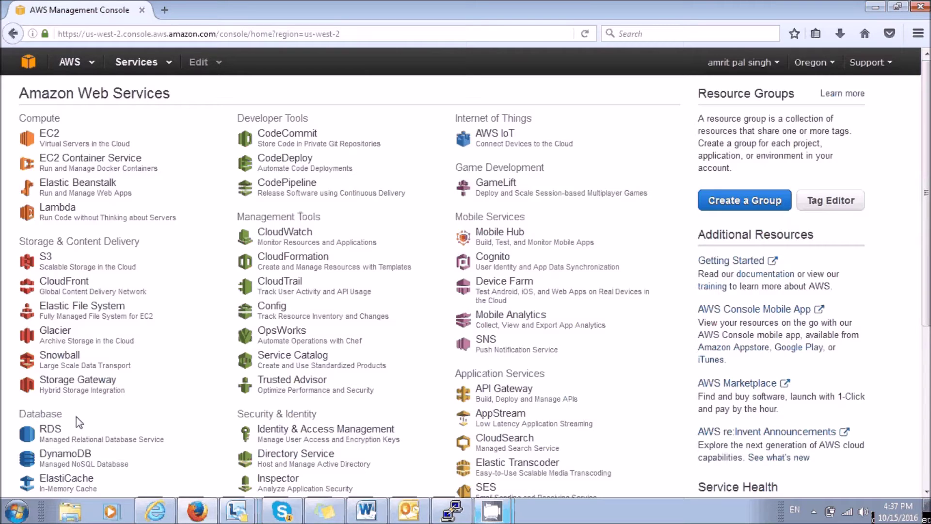
pyautogui.click(54, 435)
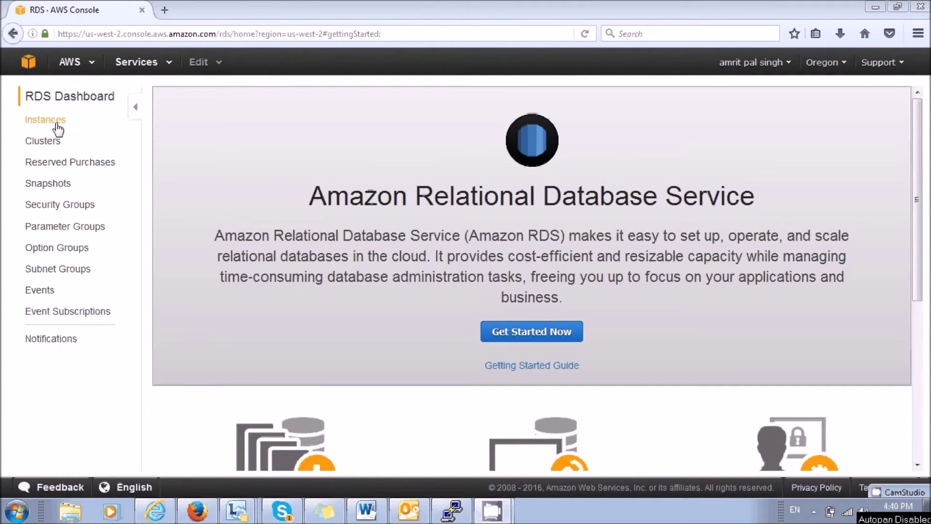
# - Begin an RDS launch, choose the MySQL engine with the Dev/Test option, and advance to DB details
pyautogui.click(528, 334)
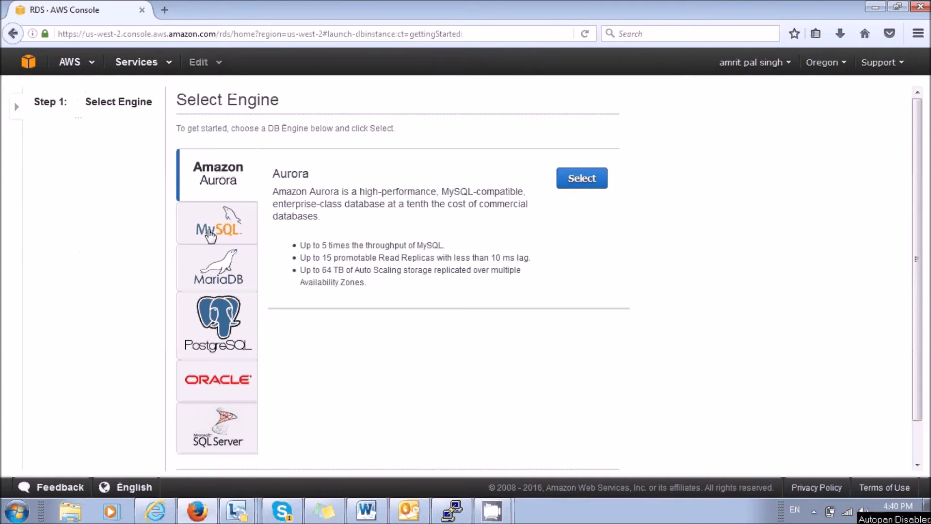
pyautogui.click(211, 236)
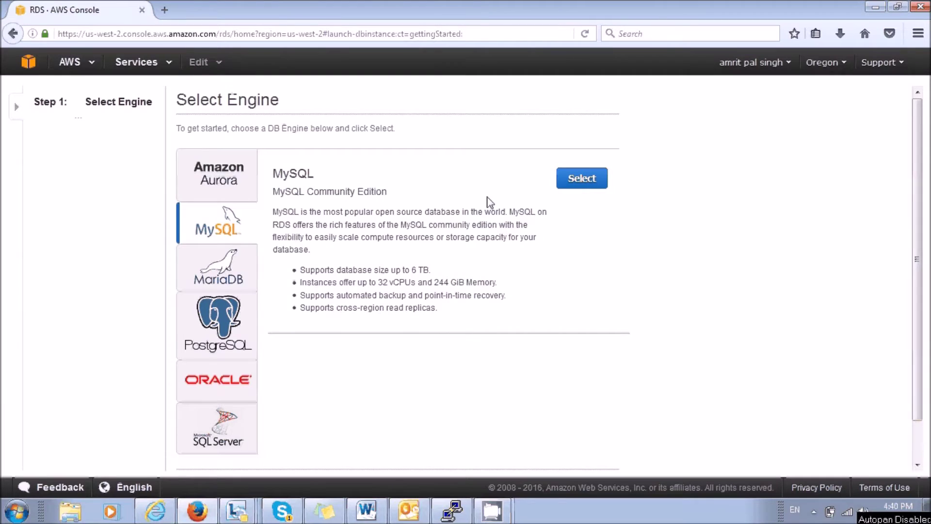
pyautogui.click(582, 179)
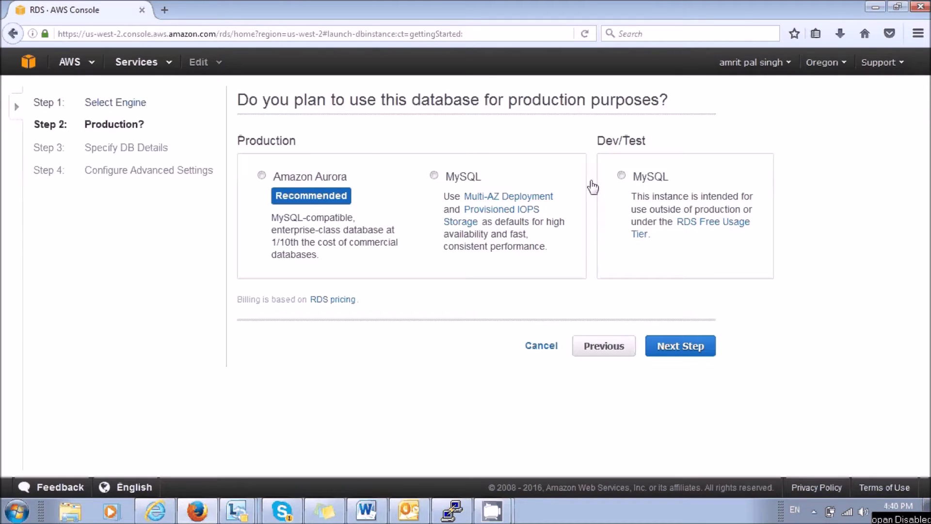
pyautogui.click(621, 176)
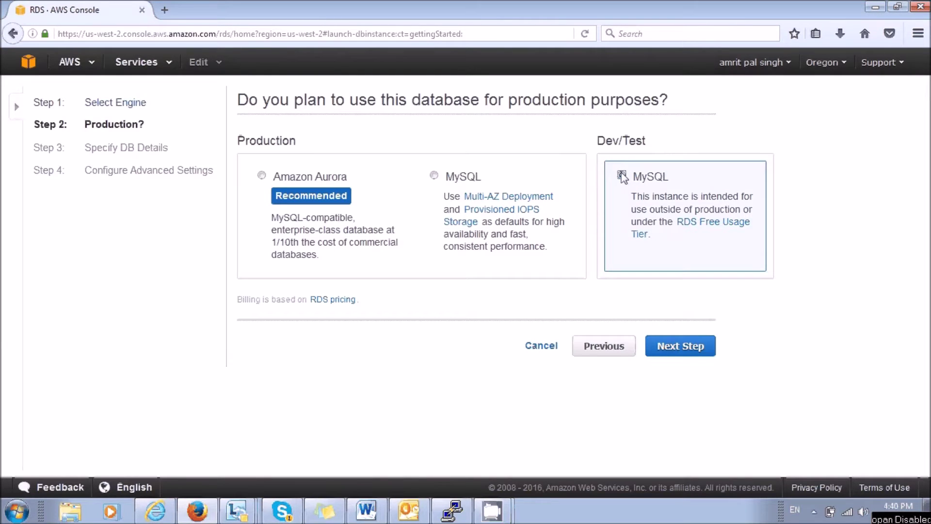
pyautogui.click(651, 352)
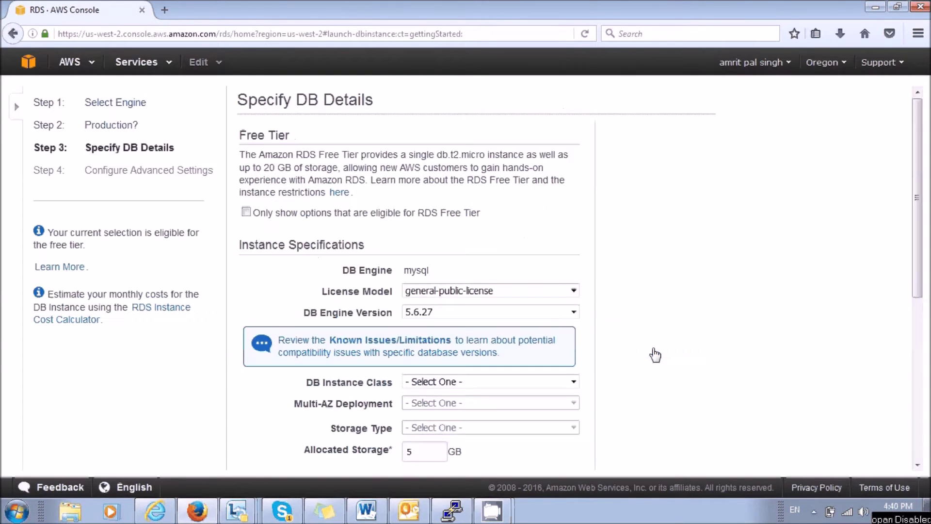
# - Keep the general-public-license model, choose db.t2.micro as the instance class, and set Multi-AZ to No
pyautogui.moveTo(916, 128); pyautogui.dragTo(912, 189)
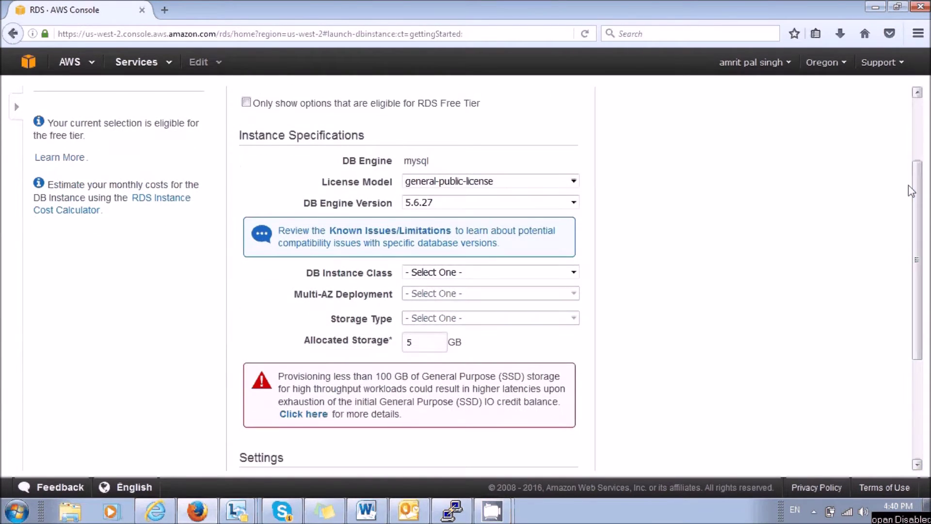
pyautogui.click(574, 182)
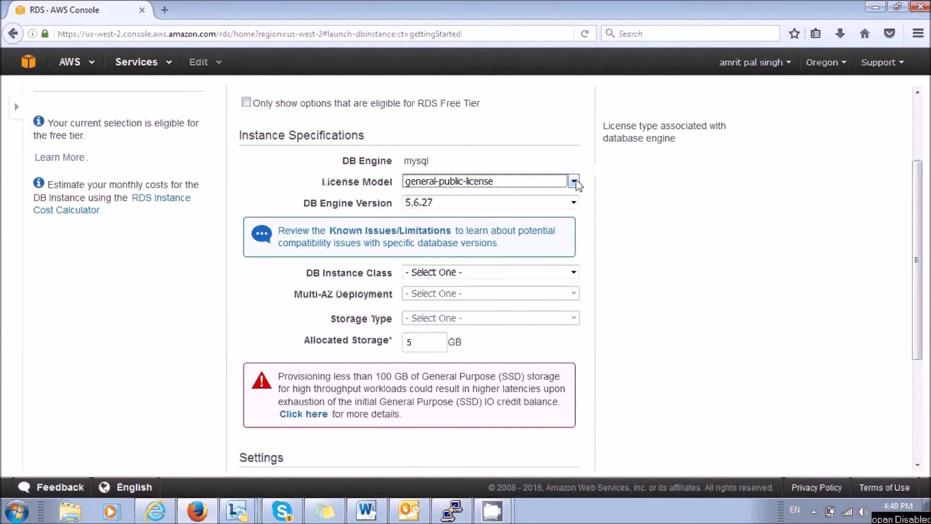
pyautogui.click(574, 181)
pyautogui.click(574, 181)
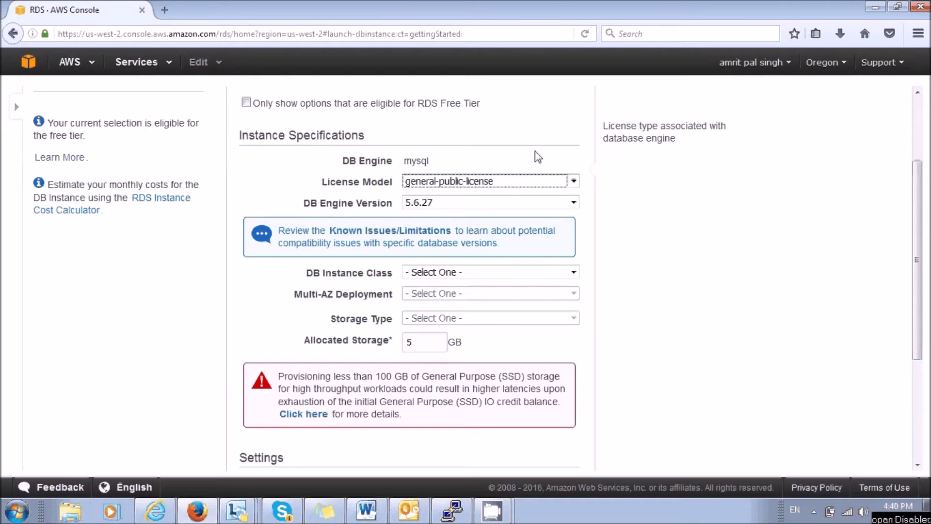
pyautogui.click(520, 273)
pyautogui.click(520, 273)
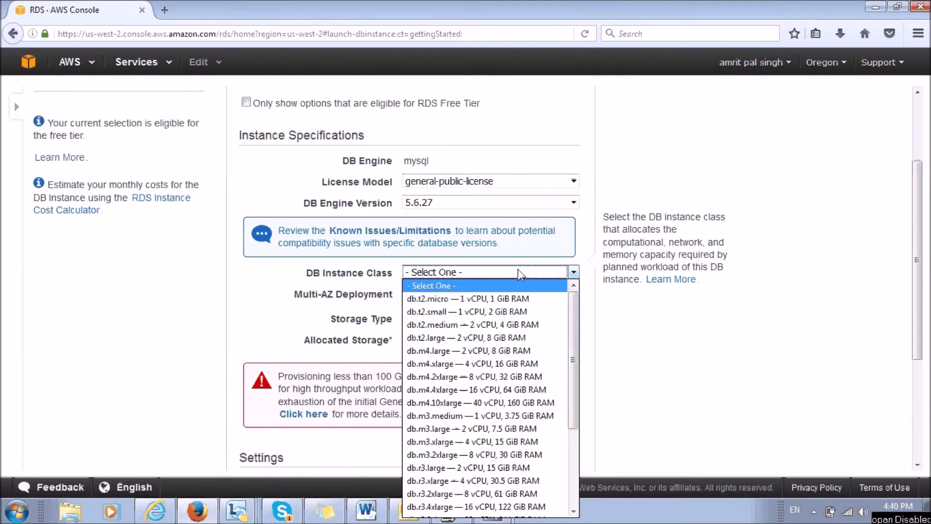
pyautogui.click(514, 299)
pyautogui.click(514, 299)
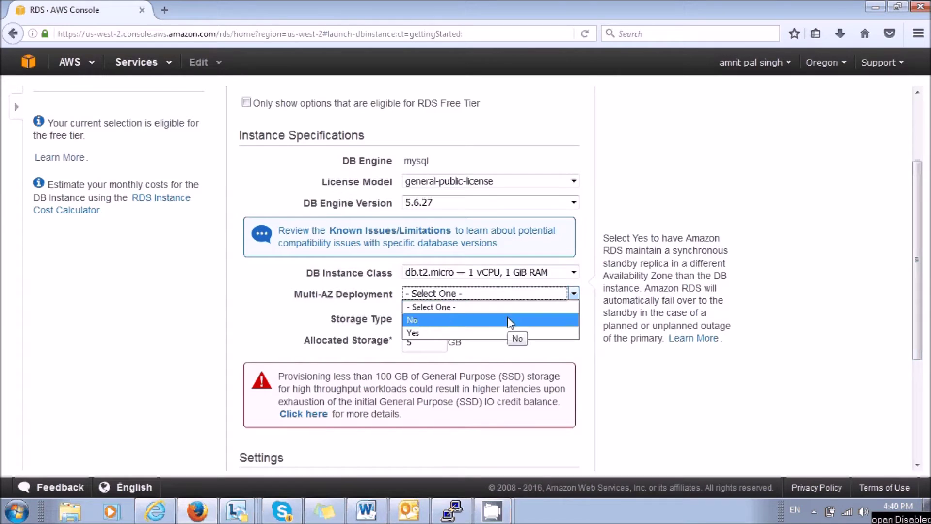
pyautogui.click(509, 320)
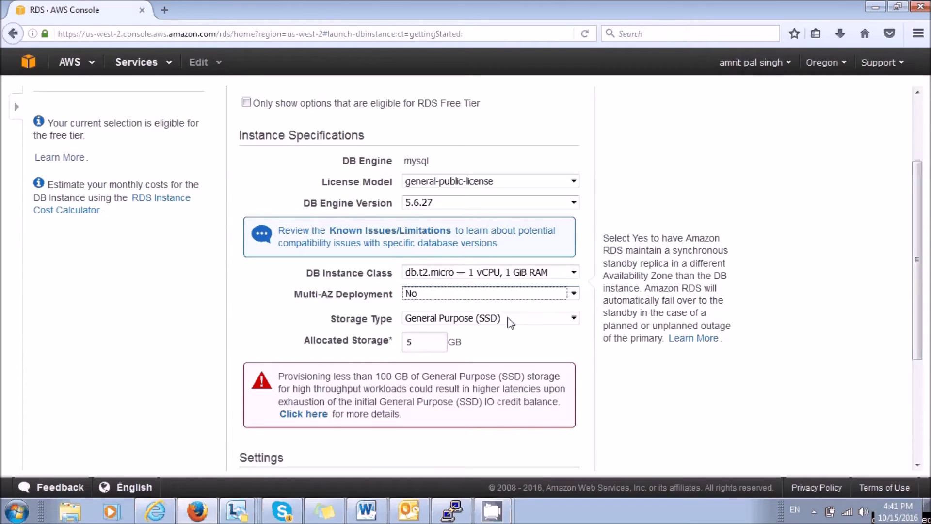
pyautogui.moveTo(921, 202); pyautogui.dragTo(920, 284)
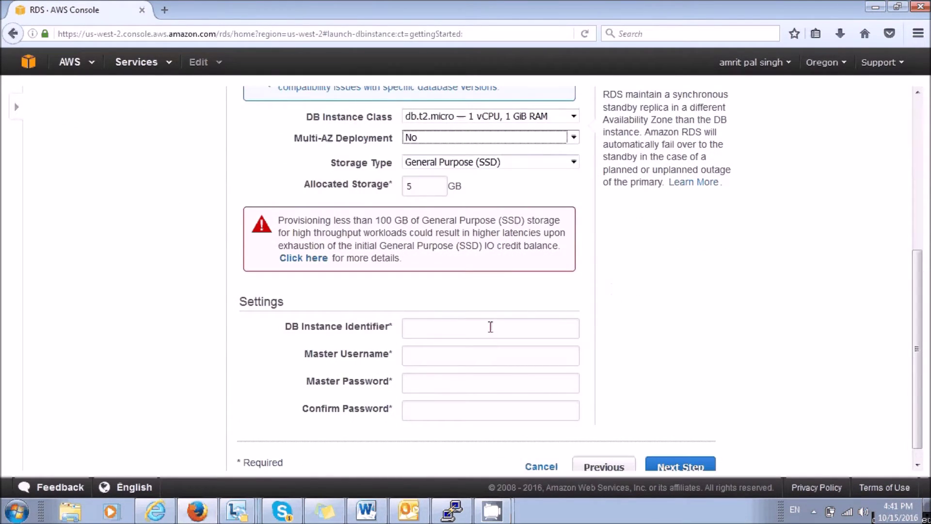
# - Enter instance identifier 'bash', a master username, and a matching password and confirmation, then continue
pyautogui.click(490, 326)
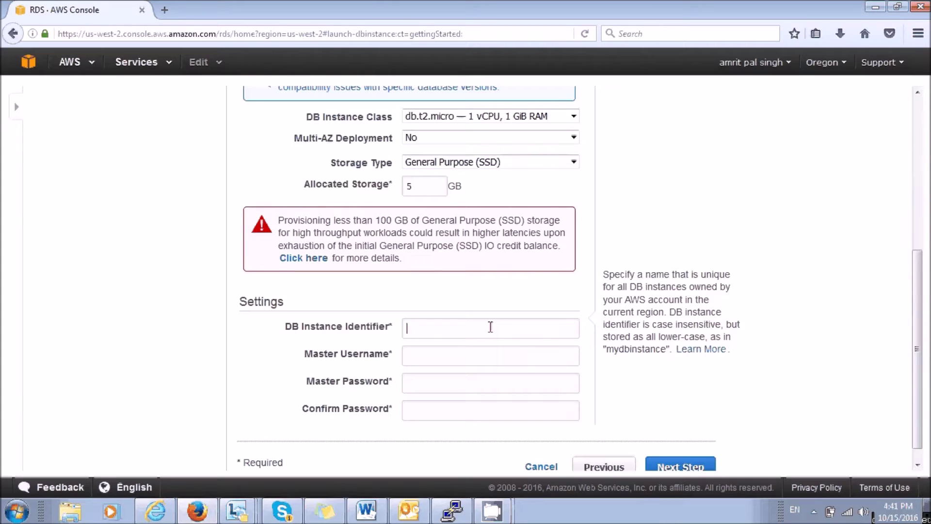
pyautogui.write('bash')
pyautogui.click(450, 353)
pyautogui.write('palmaster')
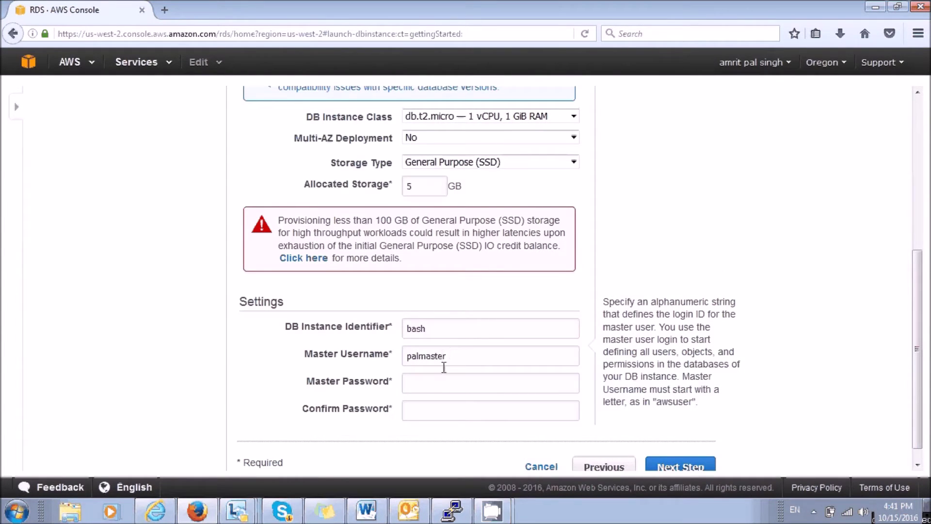
pyautogui.click(425, 383)
pyautogui.press('Tab')
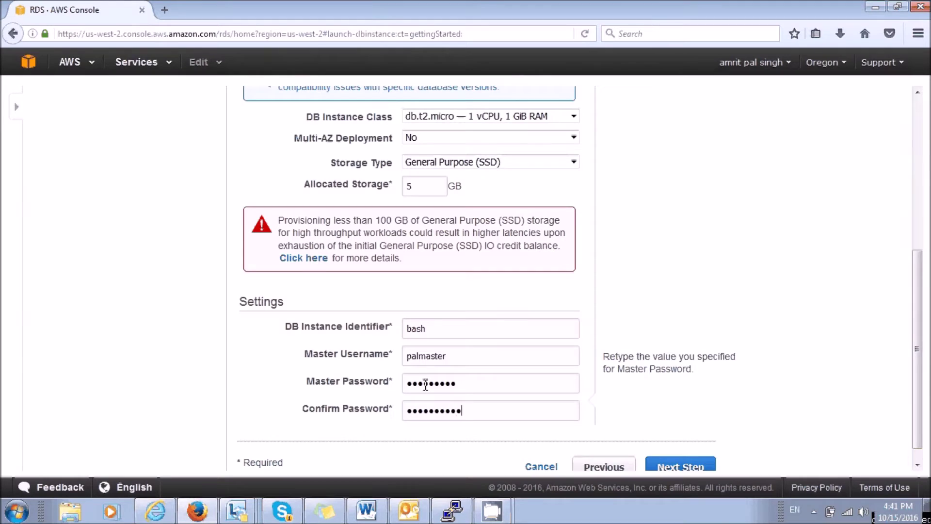
pyautogui.press('BackSpace')
pyautogui.click(684, 467)
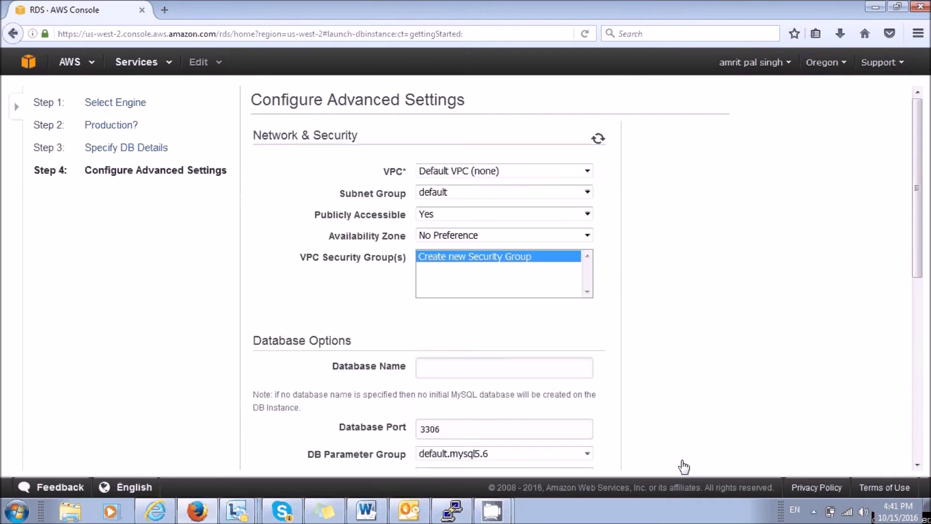
# - Place the instance in the vpc-5afaa43e VPC with the default subnet group
pyautogui.click(534, 171)
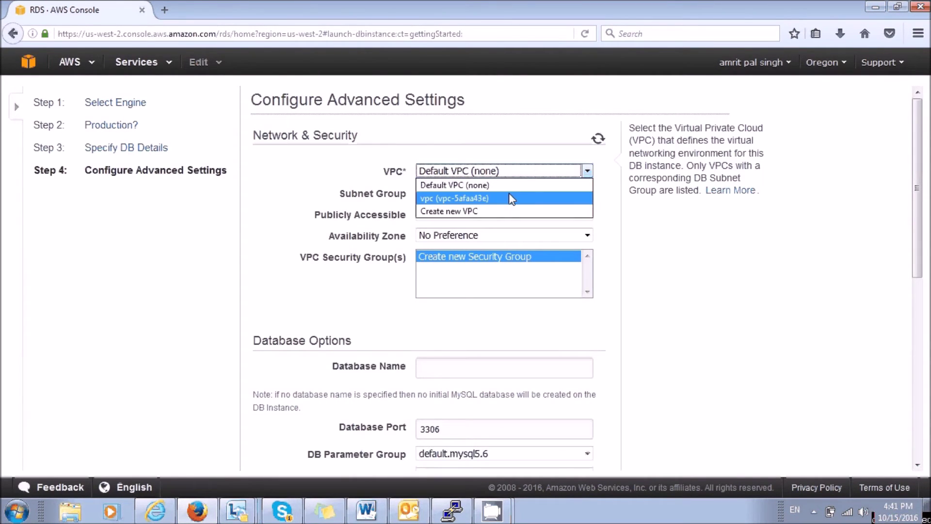
pyautogui.click(513, 198)
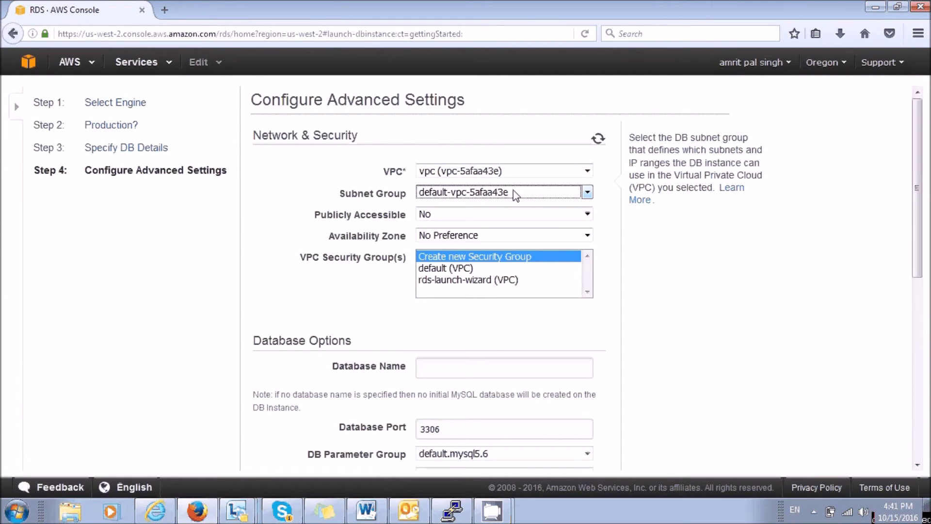
pyautogui.click(515, 195)
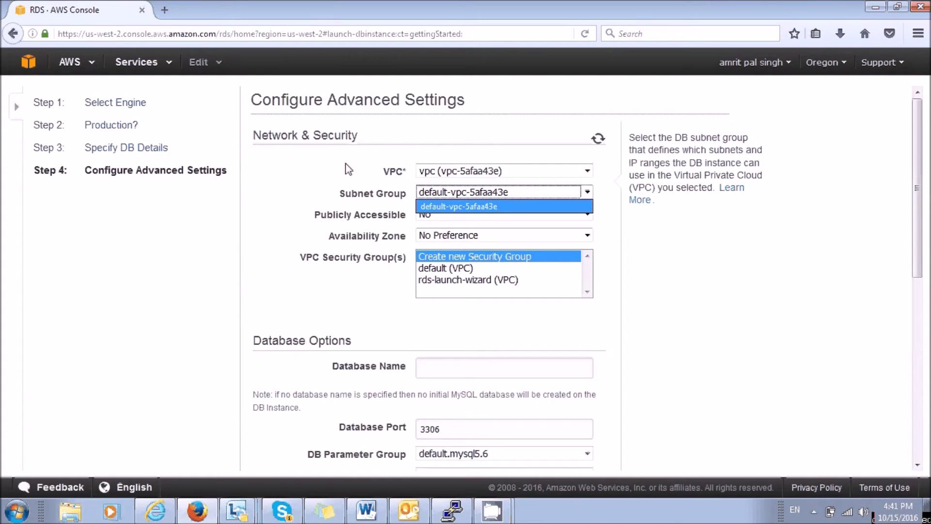
pyautogui.click(493, 199)
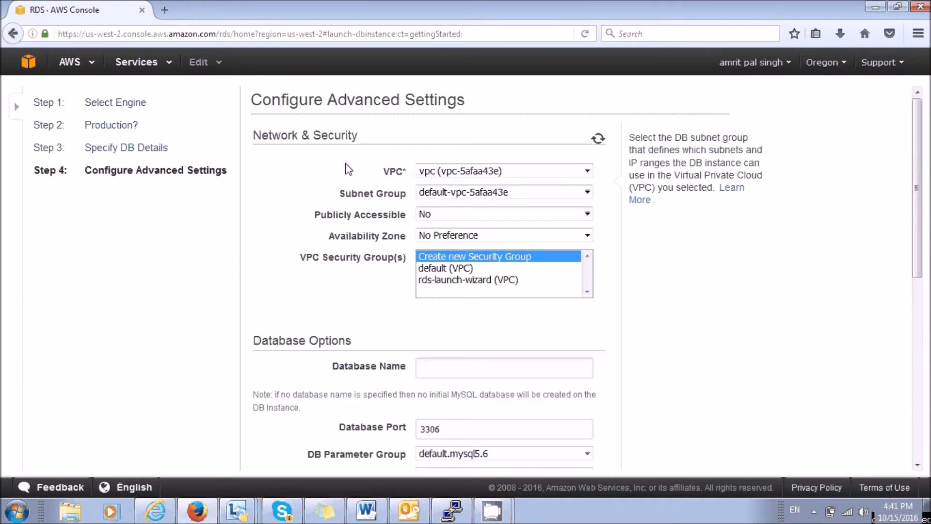
# - Set availability zone us-west-2a and the rds-launch-wizard security group
pyautogui.click(491, 235)
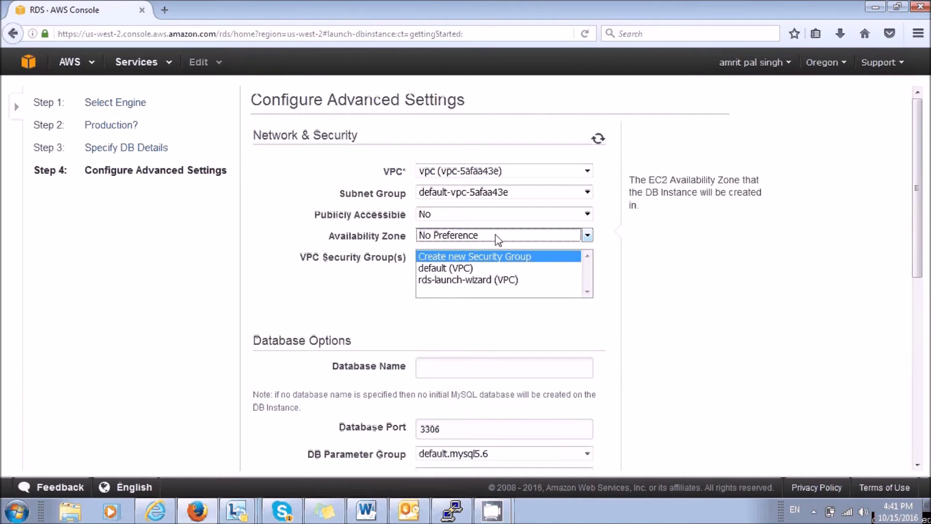
pyautogui.click(473, 262)
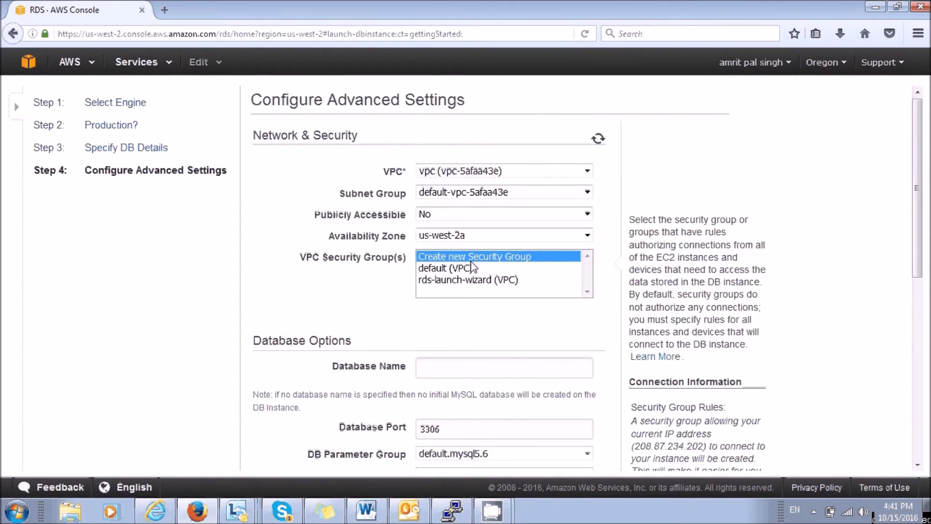
pyautogui.click(476, 281)
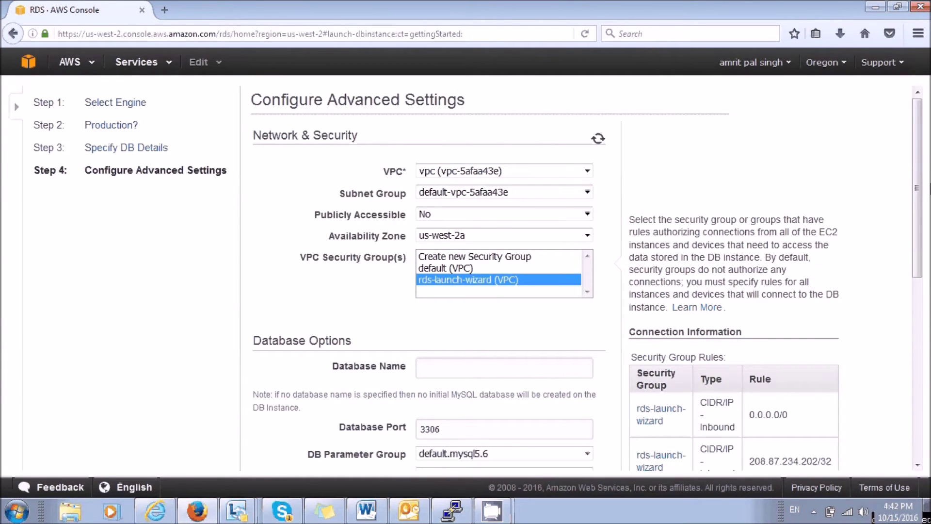
pyautogui.scroll(-2, 922, 237)
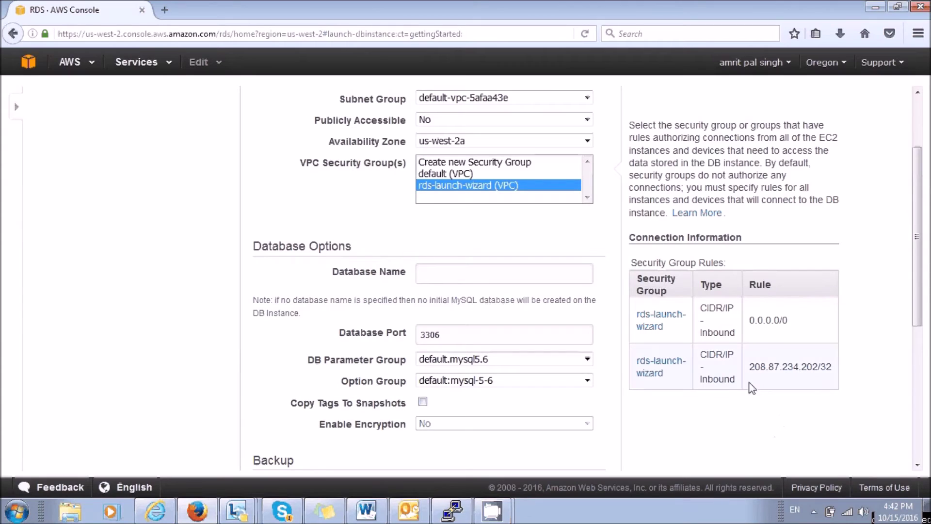
pyautogui.moveTo(918, 266); pyautogui.dragTo(920, 398)
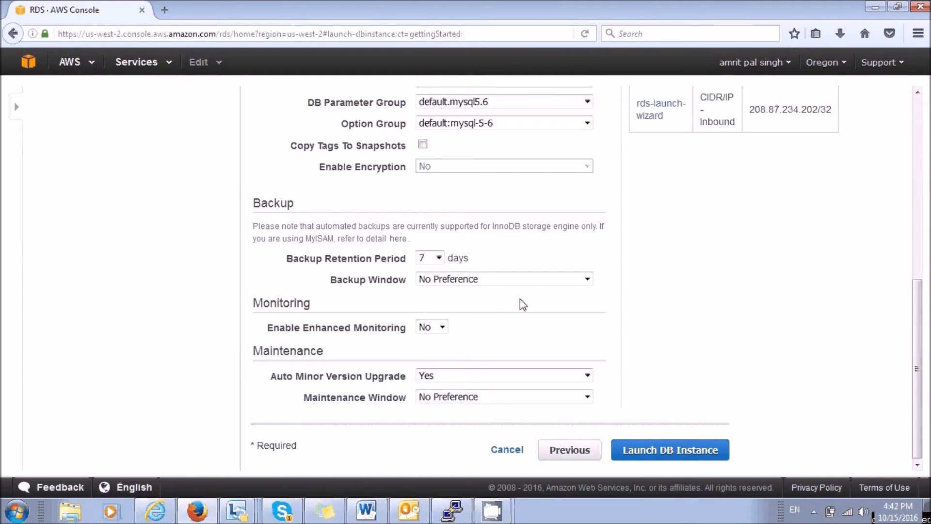
# - Keep 7-day backup retention and no maintenance window preference, then launch the instance
pyautogui.click(439, 258)
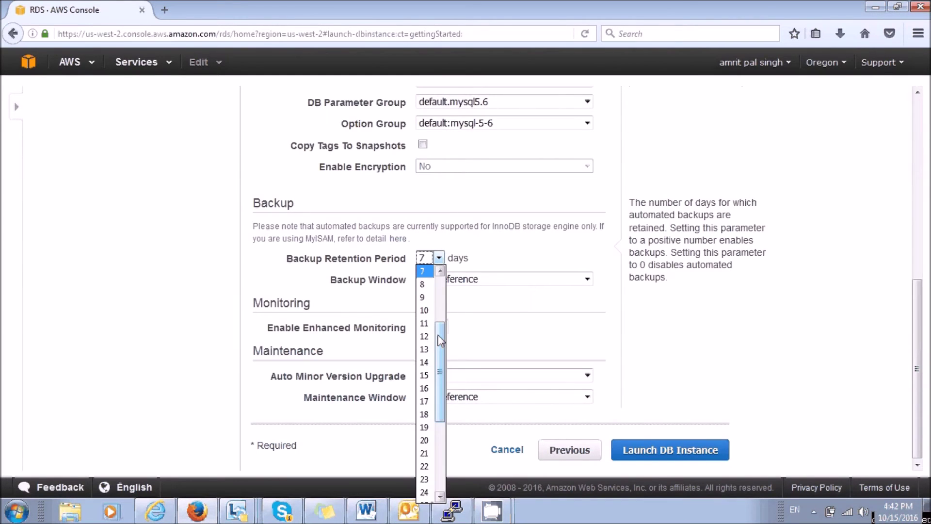
pyautogui.moveTo(441, 341); pyautogui.dragTo(442, 436)
pyautogui.click(523, 256)
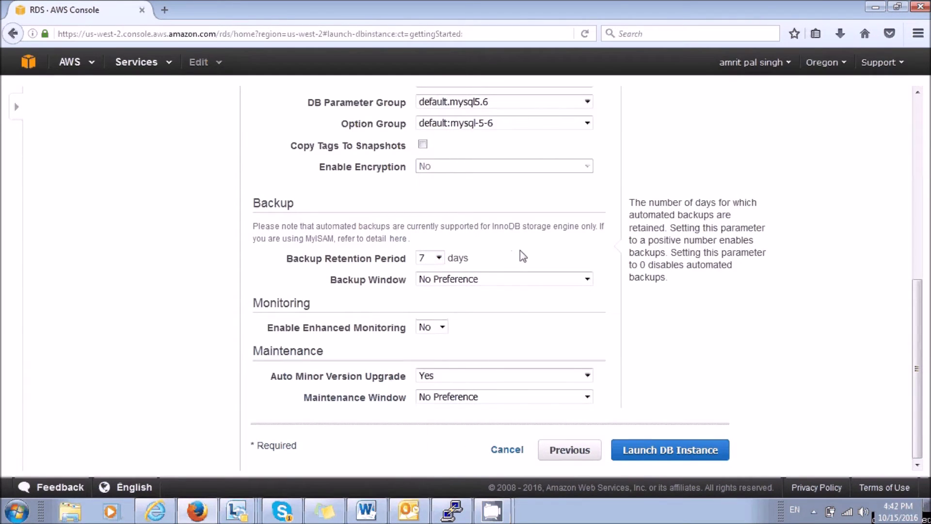
pyautogui.click(541, 398)
pyautogui.click(561, 323)
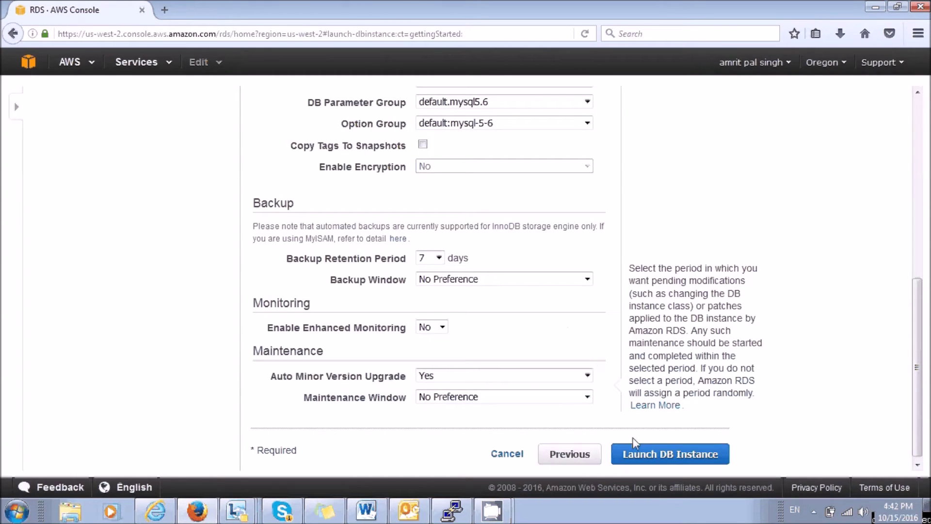
pyautogui.click(676, 461)
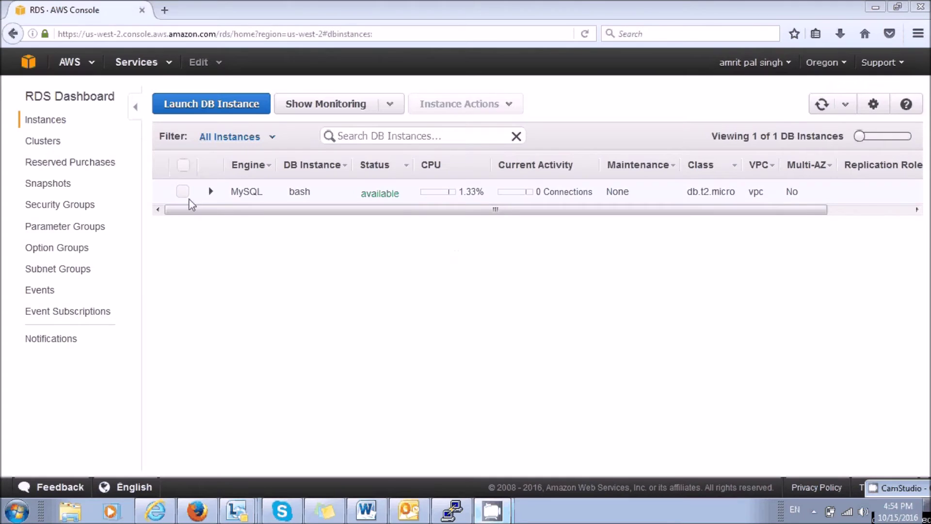
# - Expand the bash instance, copy its endpoint hostname, and switch to the PuTTY window
pyautogui.click(188, 199)
pyautogui.click(185, 192)
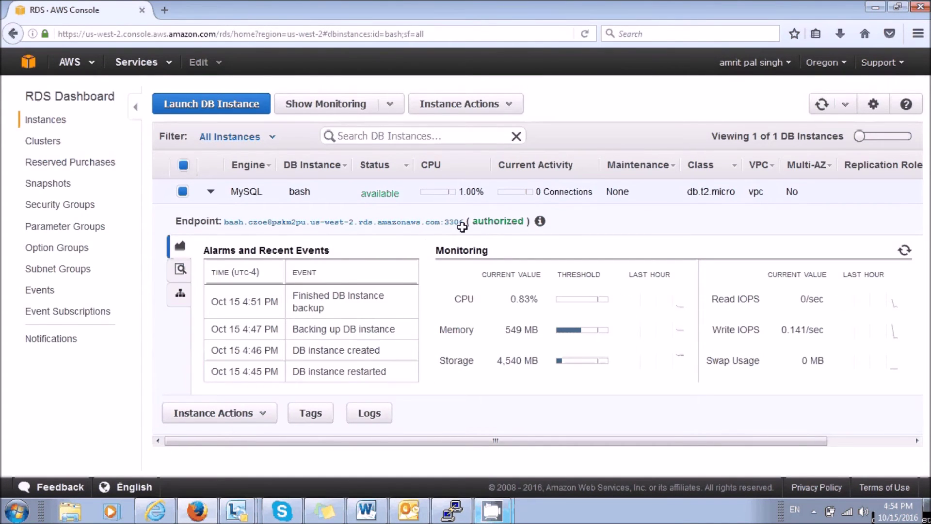
pyautogui.moveTo(461, 223); pyautogui.dragTo(228, 235)
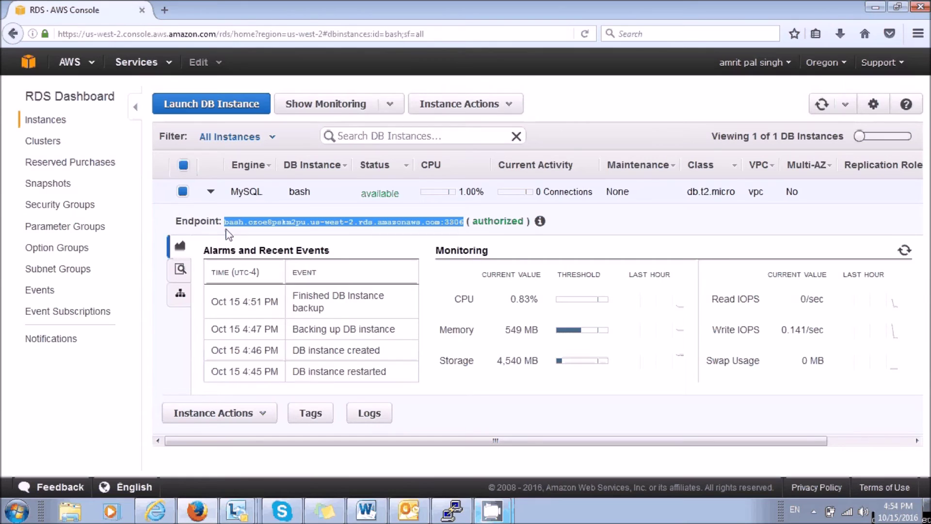
pyautogui.click(452, 510)
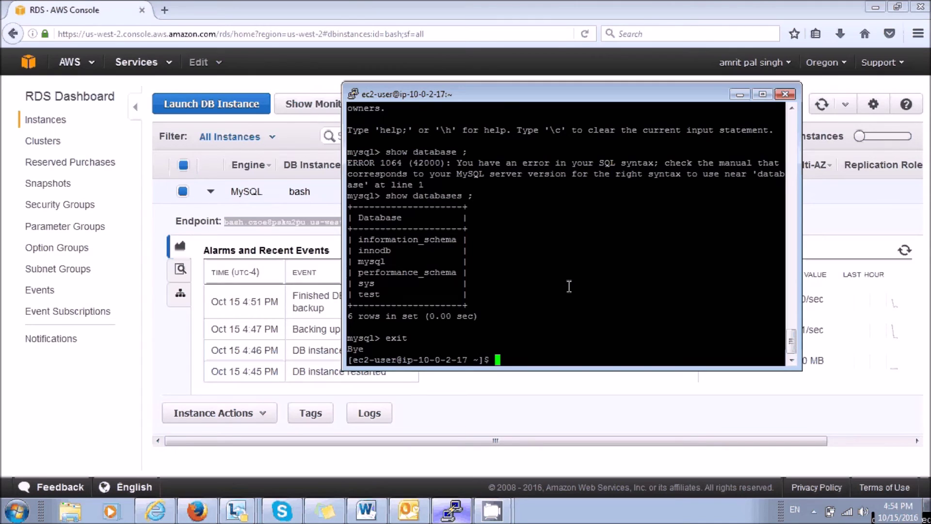
# - Duplicate the PuTTY session and close the old one
pyautogui.rightClick(507, 95)
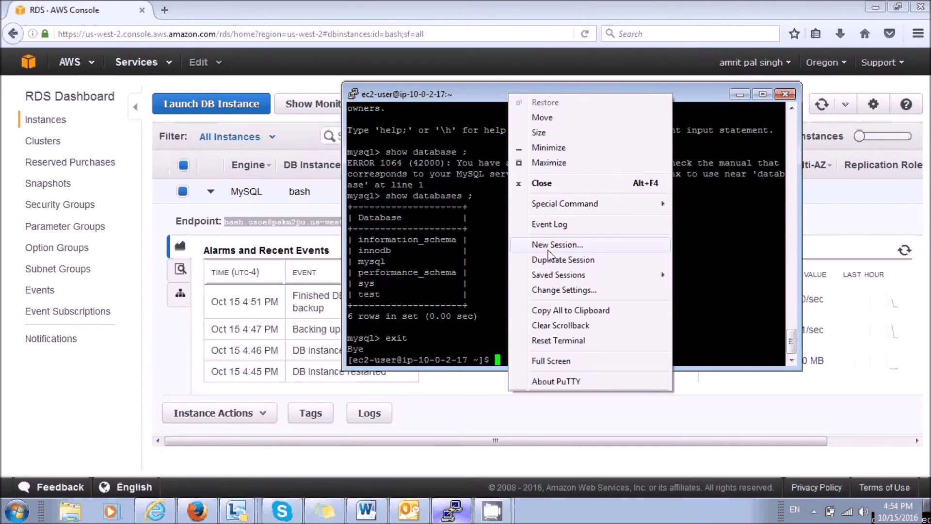
pyautogui.click(562, 260)
pyautogui.click(785, 94)
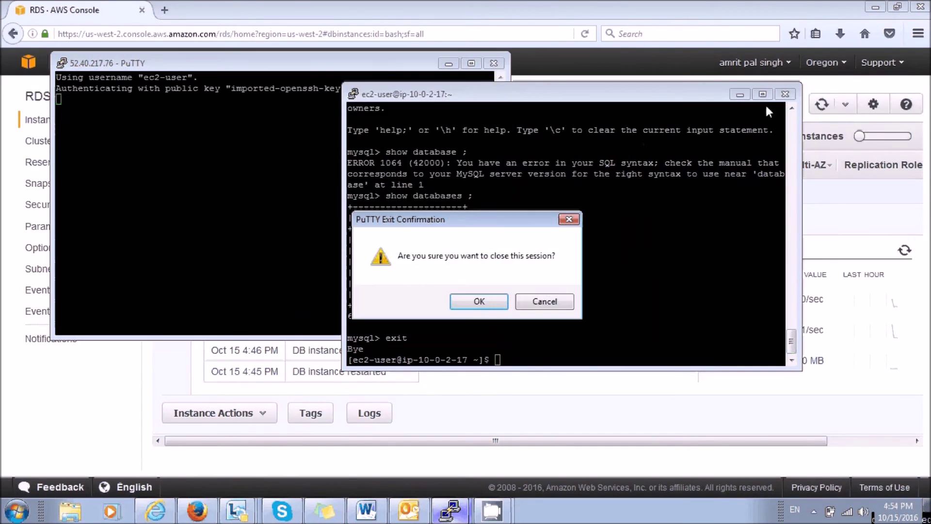
pyautogui.click(485, 301)
# - Run mysql -h with the pasted endpoint, port 3306 and the master user, entering the password
pyautogui.write('mysql -h')
pyautogui.rightClick(320, 265)
pyautogui.press('BackSpace')
pyautogui.press('BackSpace')
pyautogui.press('BackSpace')
pyautogui.press('BackSpace')
pyautogui.press('BackSpace')
pyautogui.write('-p 3306 -u')
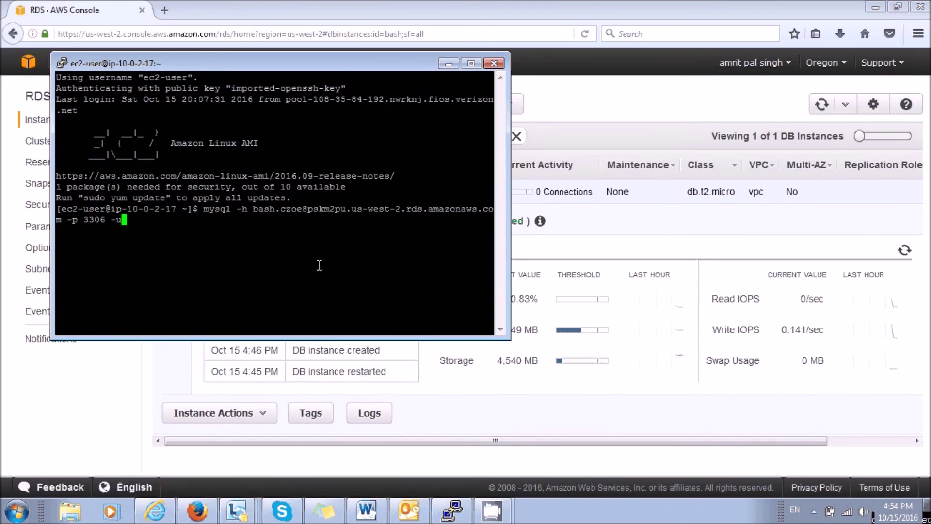
pyautogui.write(' palmaster -p')
pyautogui.press('Return')
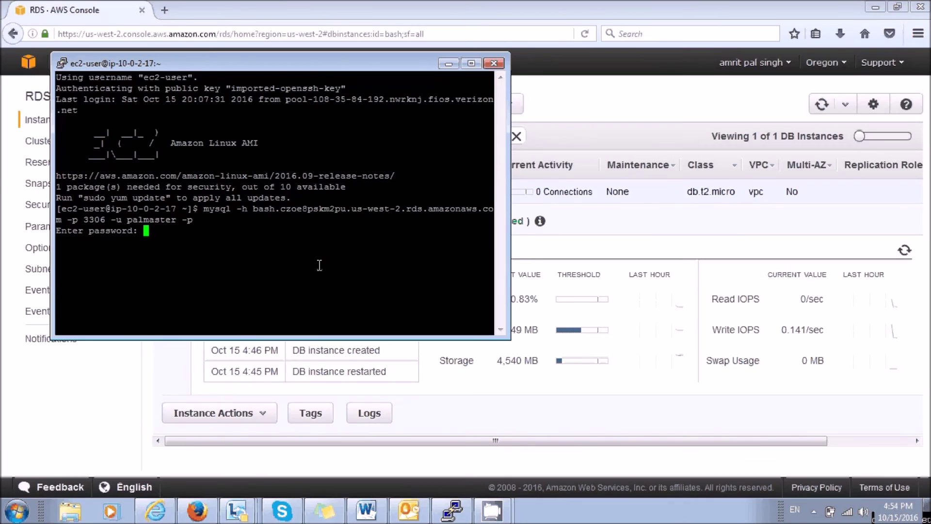
pyautogui.press('Return')
# - Correct the port flag to -P, rerun the command, and log in with the password
pyautogui.press('Up')
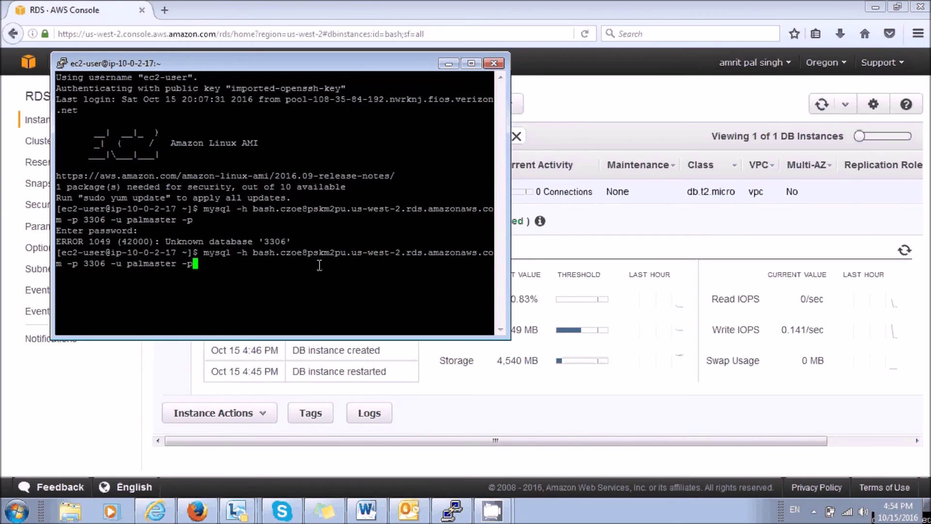
pyautogui.press('Left')
pyautogui.press('Left')
pyautogui.press('Left')
pyautogui.press('Left')
pyautogui.press('Left')
pyautogui.press('Left')
pyautogui.press('BackSpace')
pyautogui.write('P')
pyautogui.press('Return')
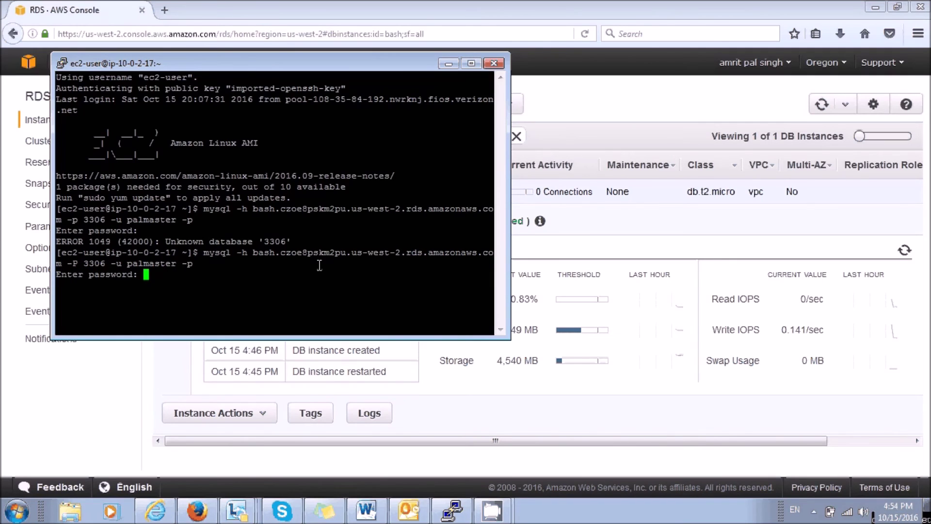
pyautogui.press('Return')
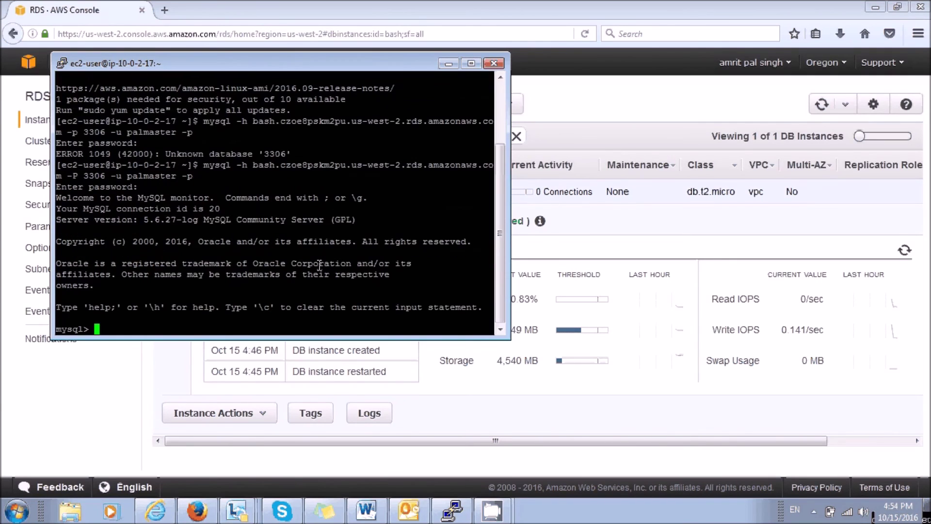
# - Run 'show databases ;' at the mysql prompt, fixing the misspelling and rerunning it
pyautogui.write('show databses')
pyautogui.press('BackSpace')
pyautogui.press('BackSpace')
pyautogui.press('BackSpace')
pyautogui.write('aes ;')
pyautogui.press('Return')
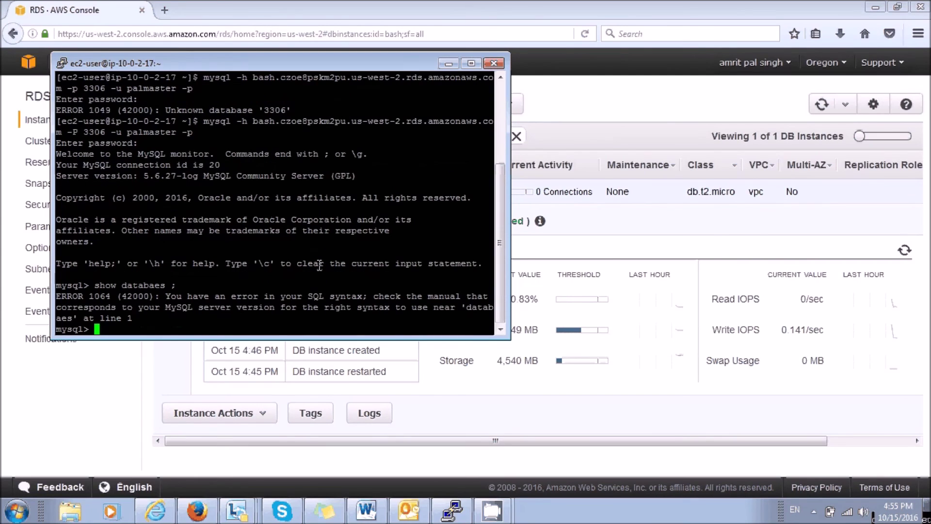
pyautogui.press('Up')
pyautogui.press('Left')
pyautogui.press('Left')
pyautogui.press('Left')
pyautogui.press('Left')
pyautogui.press('Left')
pyautogui.press('Right')
pyautogui.press('Right')
pyautogui.write('s')
pyautogui.press('Return')
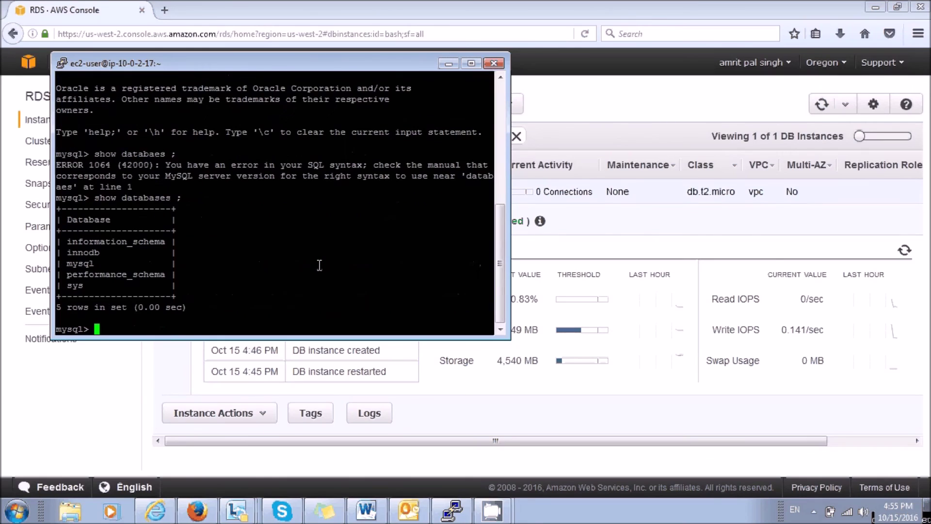